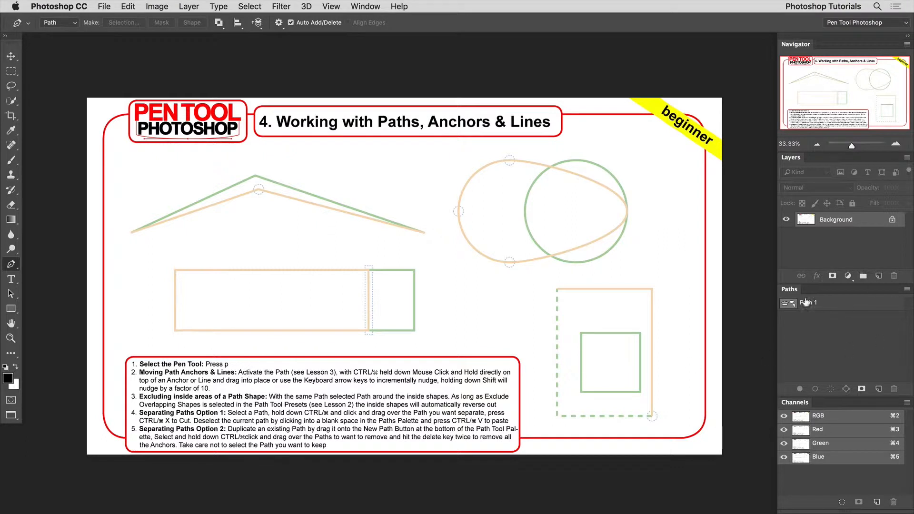
In Path 1, move the roof path's peak anchor and the long rectangle's right edge onto their green guide lines
{"action": "left_click", "coordinate": [837, 304]}
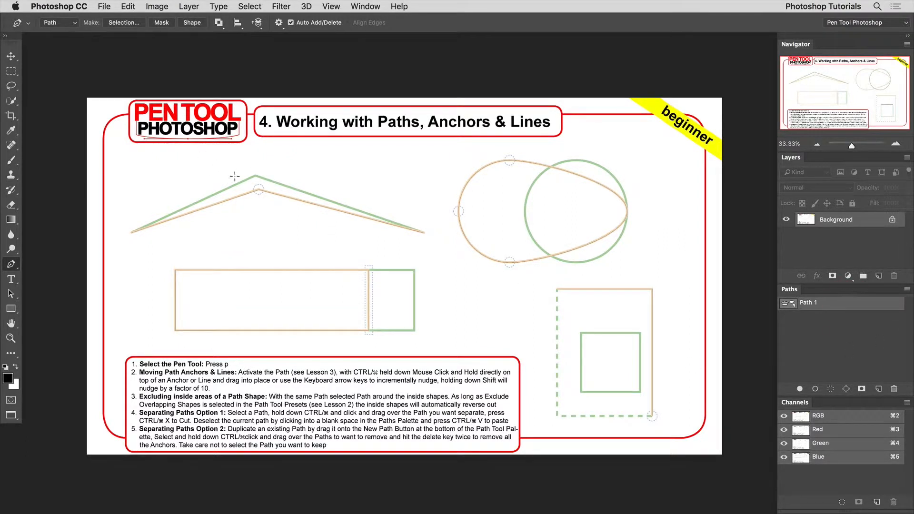
{"action": "key", "text": "p"}
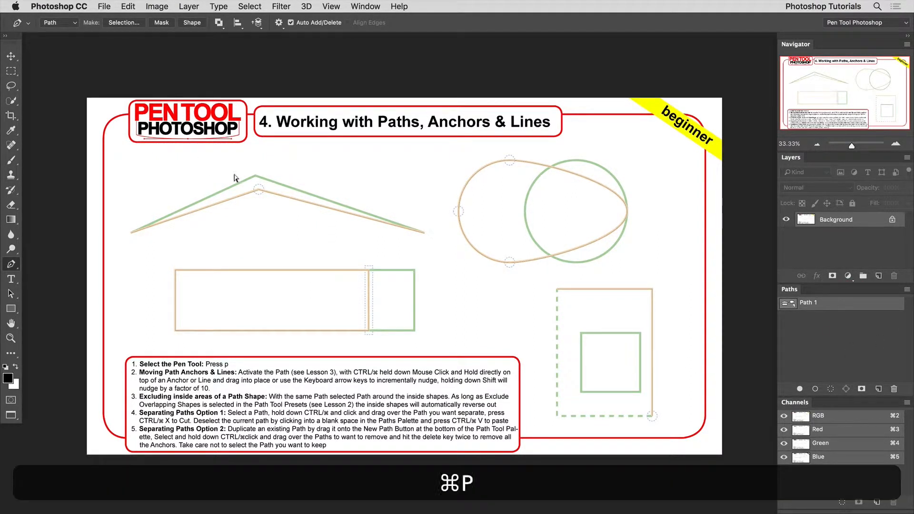
{"action": "left_click_drag", "start_coordinate": [234, 166], "coordinate": [303, 221]}
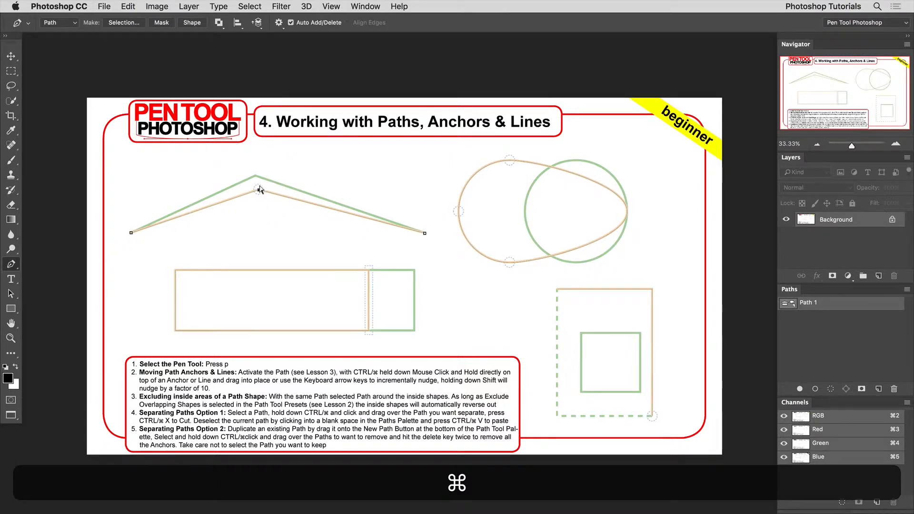
{"action": "left_click_drag", "start_coordinate": [257, 190], "coordinate": [256, 176]}
{"action": "left_click_drag", "start_coordinate": [380, 251], "coordinate": [376, 343]}
{"action": "left_click_drag", "start_coordinate": [366, 297], "coordinate": [410, 293]}
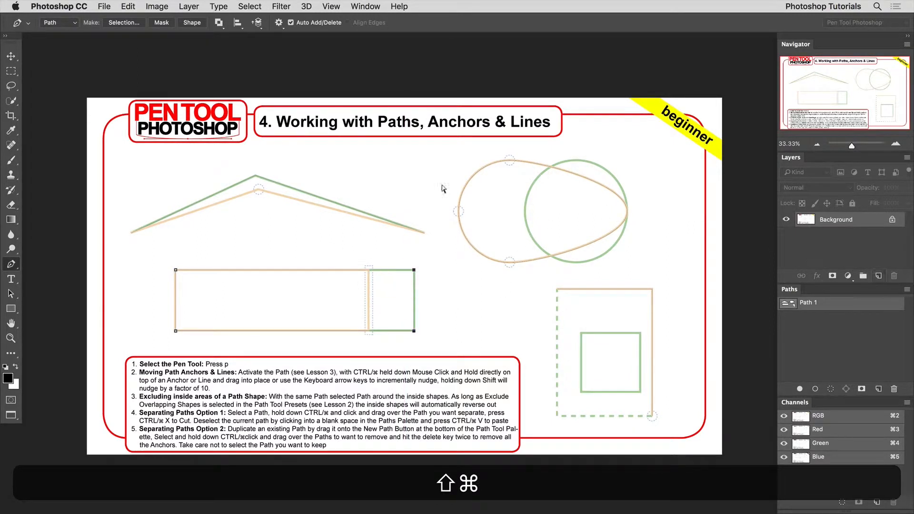
Move the three left anchors of the egg-shaped path toward the green circle guide and nudge them closer to it
{"action": "left_click_drag", "start_coordinate": [440, 152], "coordinate": [524, 288]}
{"action": "left_click_drag", "start_coordinate": [443, 148], "coordinate": [527, 293]}
{"action": "left_click_drag", "start_coordinate": [507, 261], "coordinate": [568, 257]}
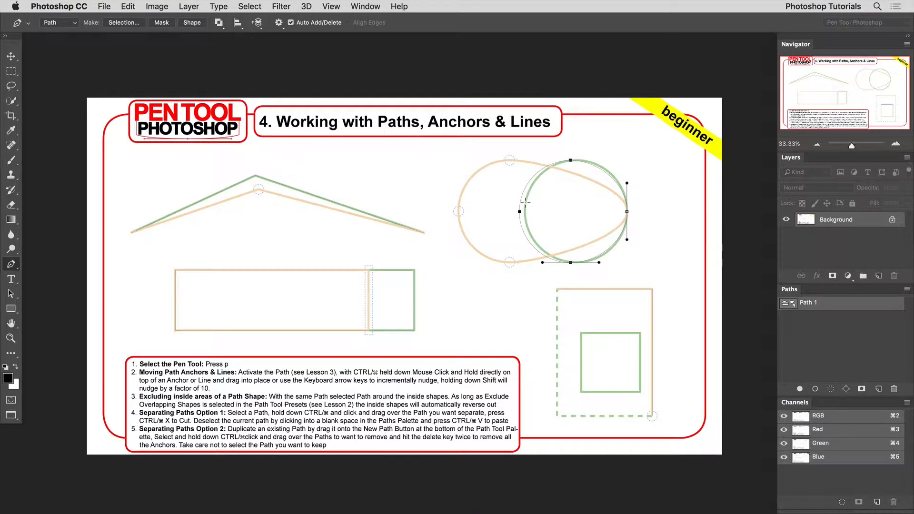
{"action": "key", "text": "shift+Right"}
{"action": "key", "text": "shift+Right"}
{"action": "key", "text": "shift+Right"}
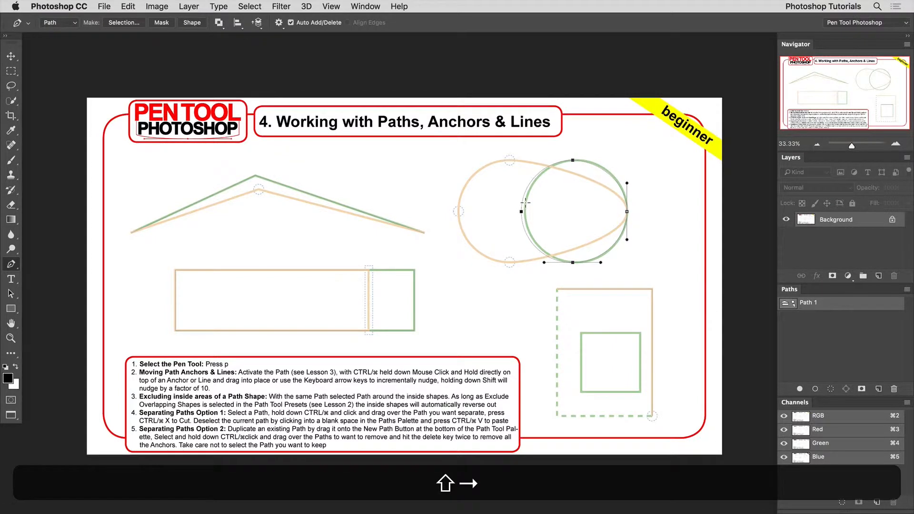
Fine-tune the horizontal position of the three selected anchors until the curve sits on the green circle outline
{"action": "left_click_drag", "start_coordinate": [515, 207], "coordinate": [604, 239]}
{"action": "key", "text": "Right"}
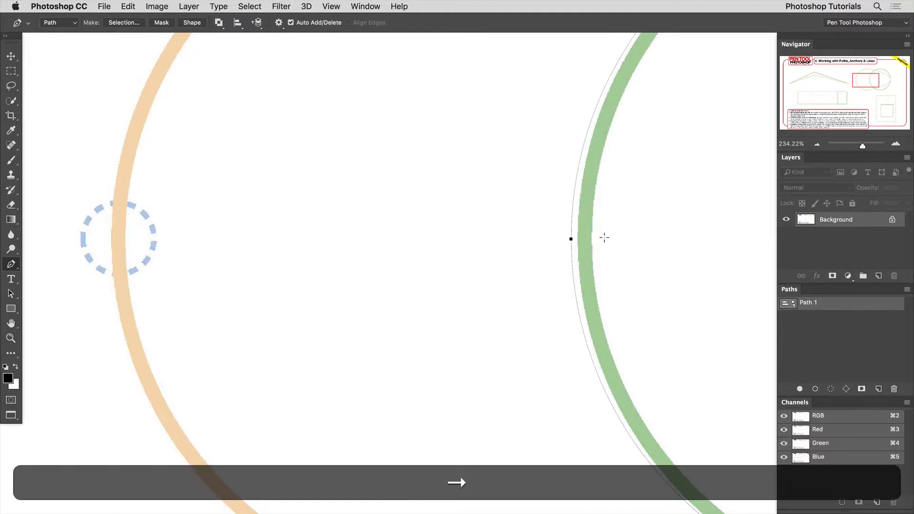
{"action": "key", "text": "shift+Right"}
{"action": "key", "text": "shift+Right"}
{"action": "key", "text": "shift+Right"}
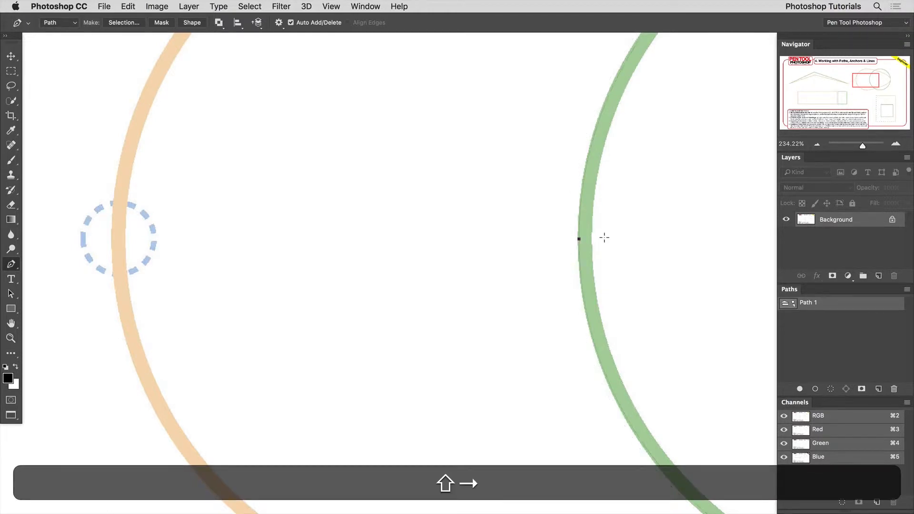
{"action": "key", "text": "shift+Left"}
{"action": "key", "text": "shift+Left"}
{"action": "key", "text": "shift+Left"}
{"action": "key", "text": "shift+Left"}
{"action": "key", "text": "shift+Left"}
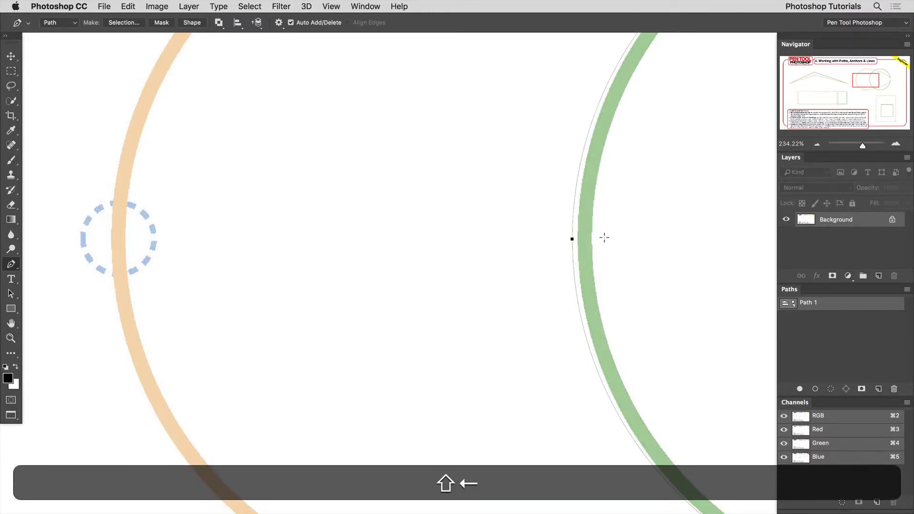
{"action": "key", "text": "shift+Right"}
{"action": "key", "text": "shift+Right"}
{"action": "key", "text": "shift+Right"}
{"action": "key", "text": "shift+Right"}
{"action": "key", "text": "shift+Right"}
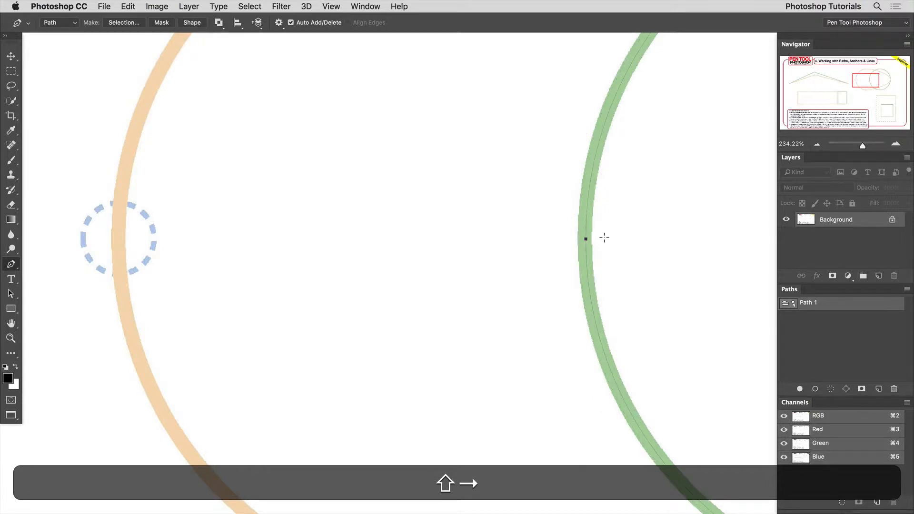
{"action": "key", "text": "shift+Left"}
{"action": "key", "text": "Left"}
Continue the open path from its bottom-right anchor and close it into a rectangle along the dashed green guides
{"action": "key", "text": "super+0"}
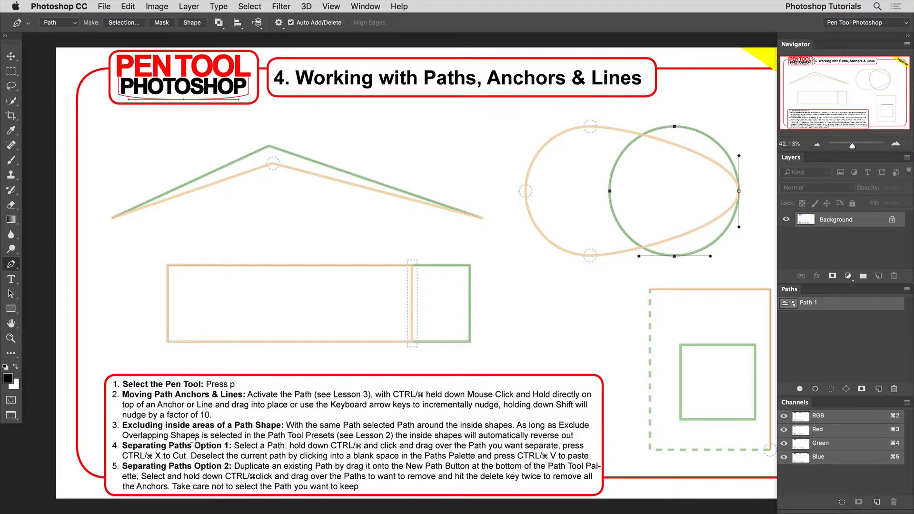
{"action": "left_click_drag", "start_coordinate": [193, 434], "coordinate": [175, 400]}
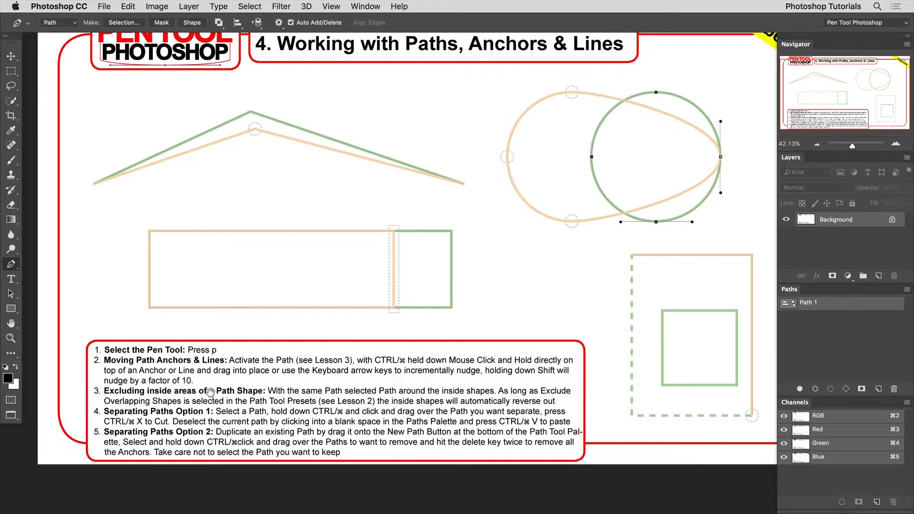
{"action": "key", "text": "super"}
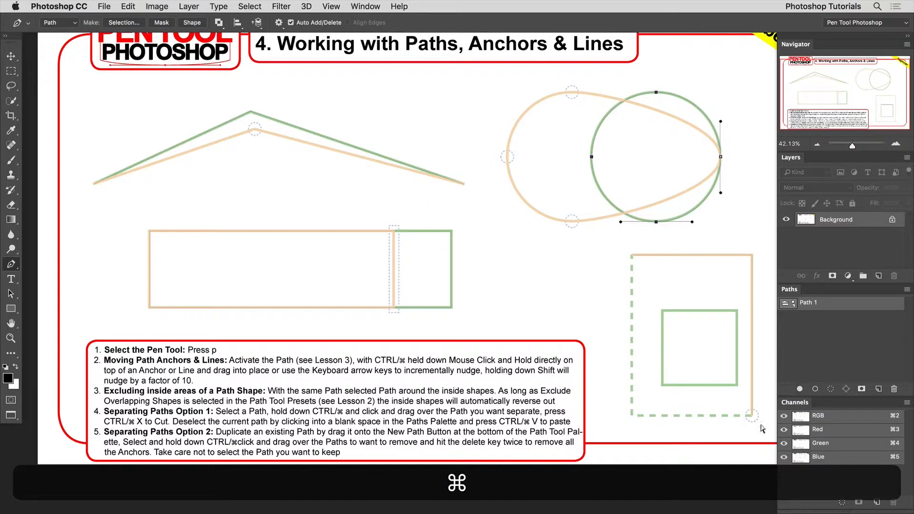
{"action": "left_click_drag", "start_coordinate": [760, 428], "coordinate": [724, 388]}
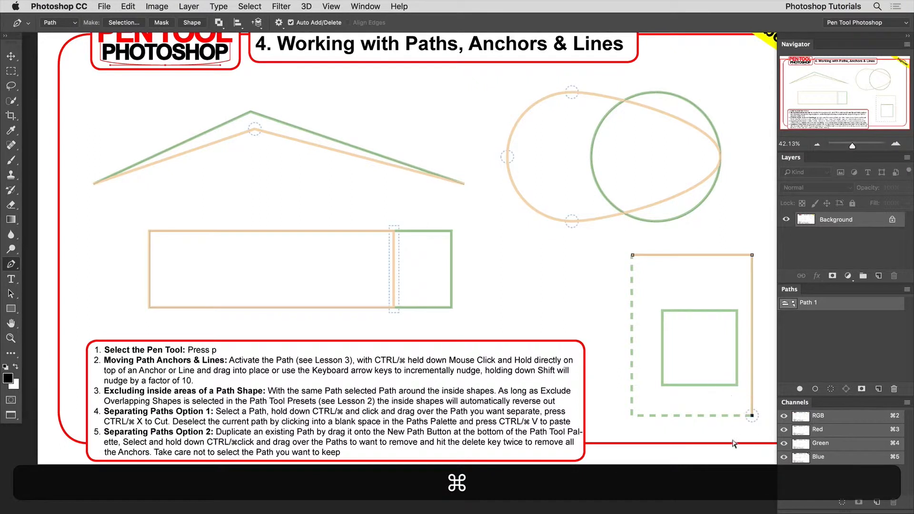
{"action": "left_click", "coordinate": [751, 414]}
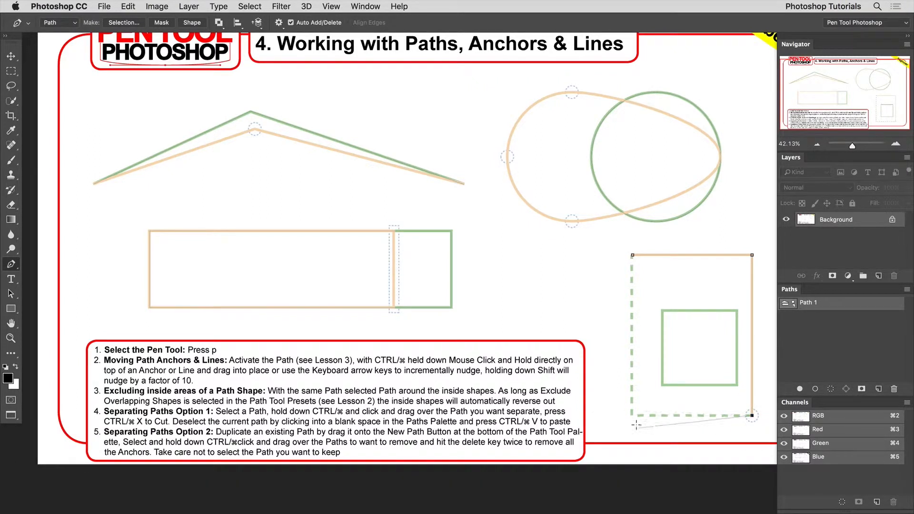
{"action": "key", "text": "shift"}
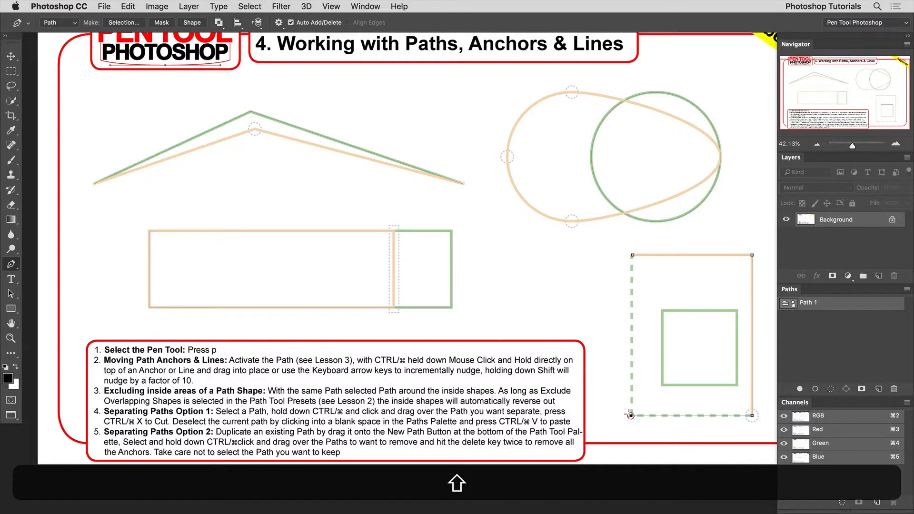
{"action": "left_click", "coordinate": [632, 256], "text": "shift"}
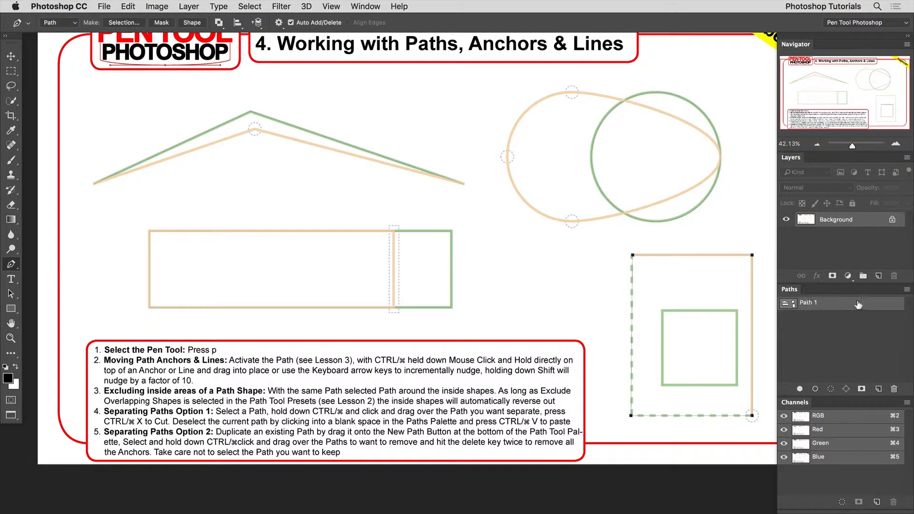
Draw a closed square in Path 1 along the green guide inside the larger rectangle
{"action": "left_click", "coordinate": [839, 335]}
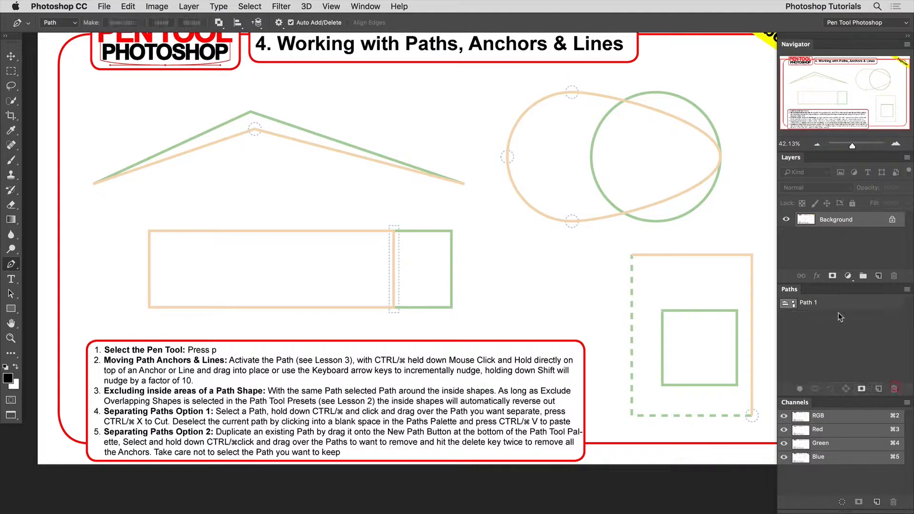
{"action": "left_click", "coordinate": [829, 302]}
{"action": "left_click", "coordinate": [661, 310]}
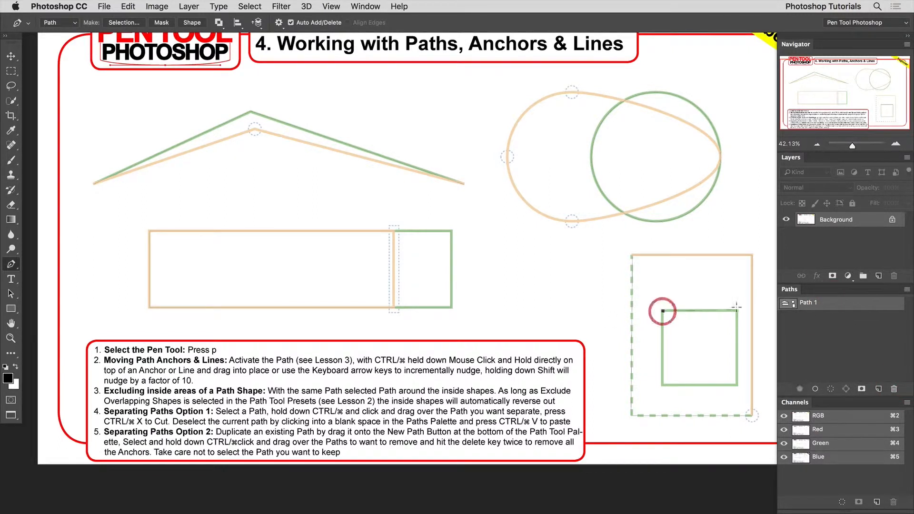
{"action": "left_click", "coordinate": [736, 311], "text": "shift"}
{"action": "left_click", "coordinate": [736, 384], "text": "shift"}
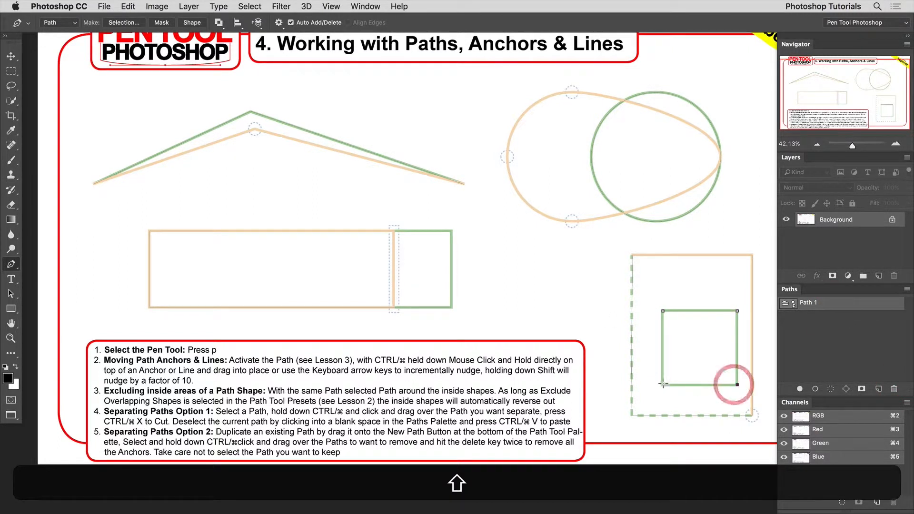
{"action": "left_click", "coordinate": [662, 384], "text": "shift"}
{"action": "left_click", "coordinate": [662, 311]}
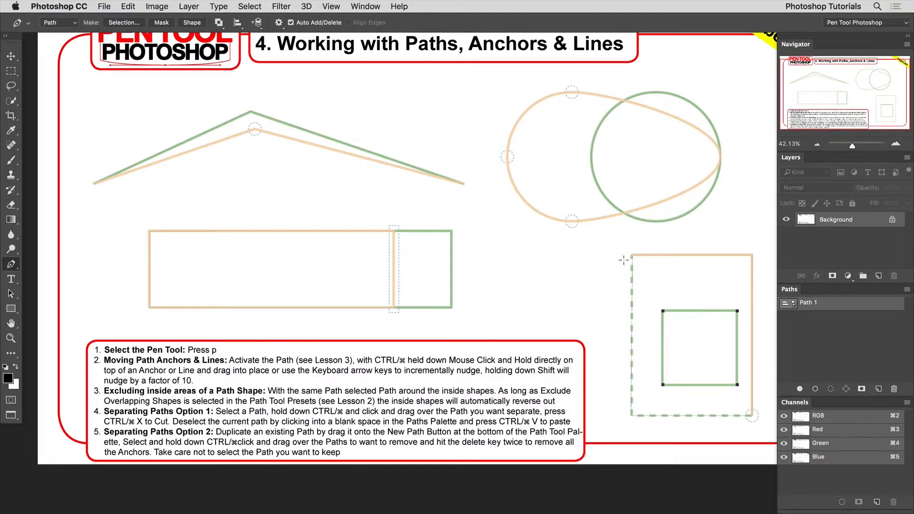
Check the Pen tool's path operation setting for overlapping shapes and deselect Path 1
{"action": "left_click", "coordinate": [257, 23]}
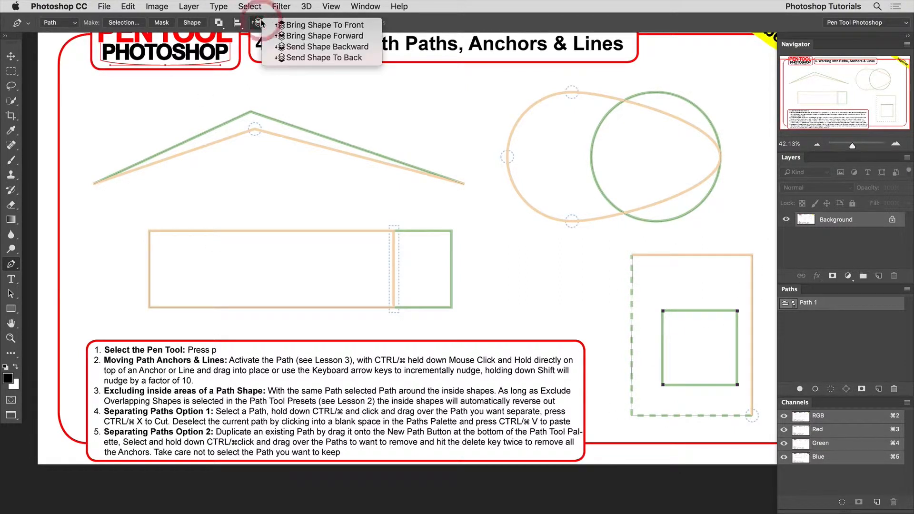
{"action": "left_click", "coordinate": [219, 23]}
{"action": "left_click", "coordinate": [218, 22]}
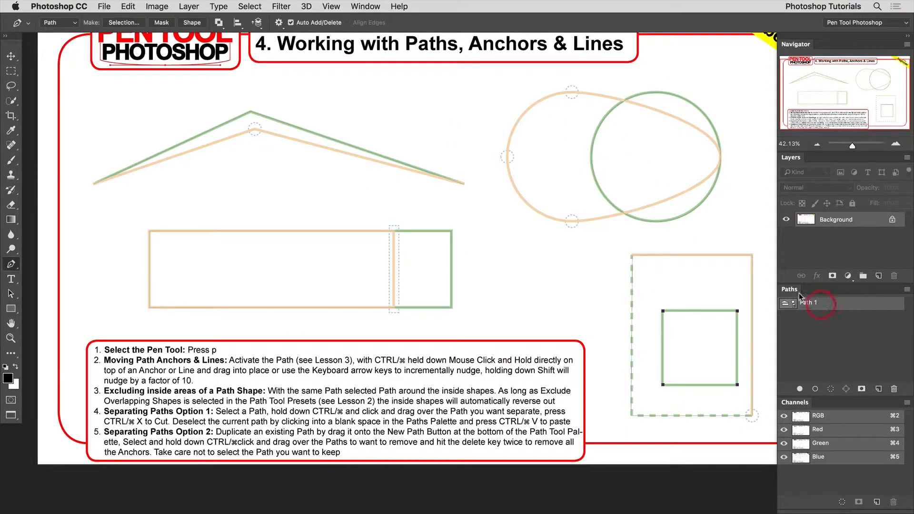
{"action": "left_click", "coordinate": [830, 332]}
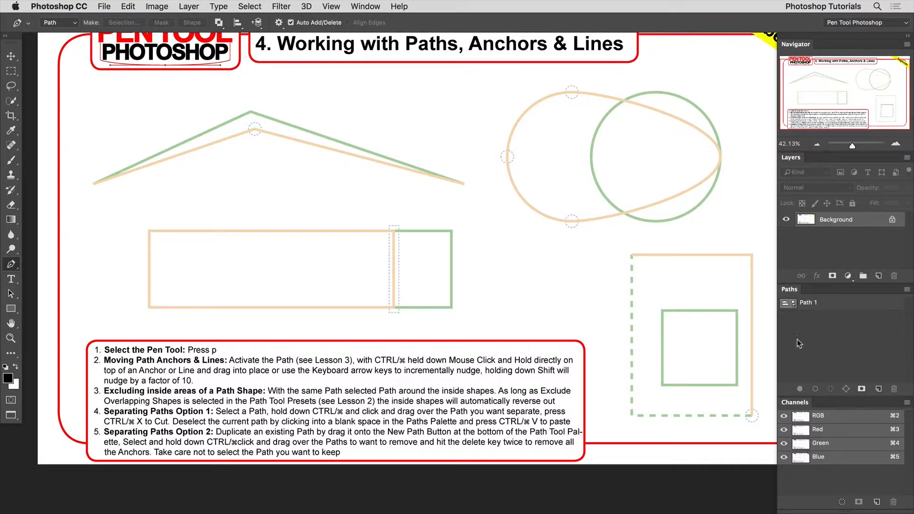
Cut the outer rectangle and inner square from Path 1 and paste them into a separate path saved as Path 2
{"action": "left_click", "coordinate": [788, 303]}
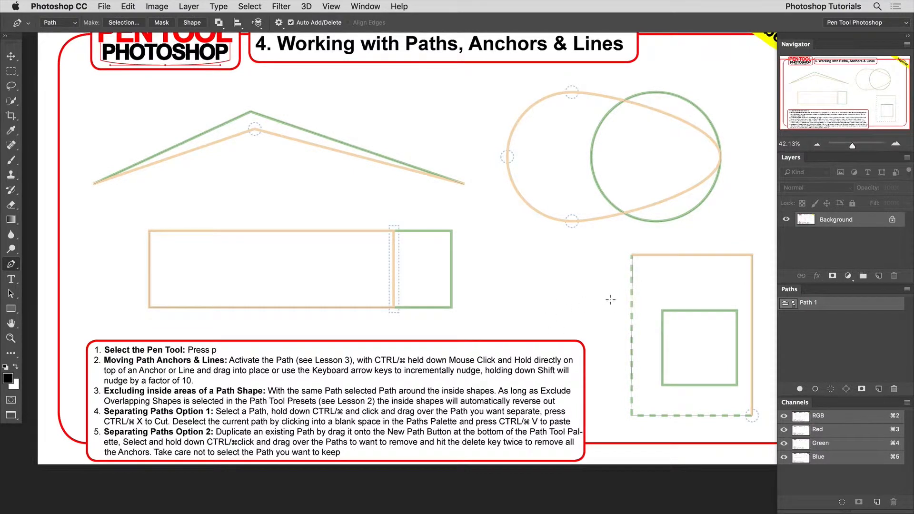
{"action": "key", "text": "super"}
{"action": "left_click_drag", "start_coordinate": [617, 244], "coordinate": [758, 432]}
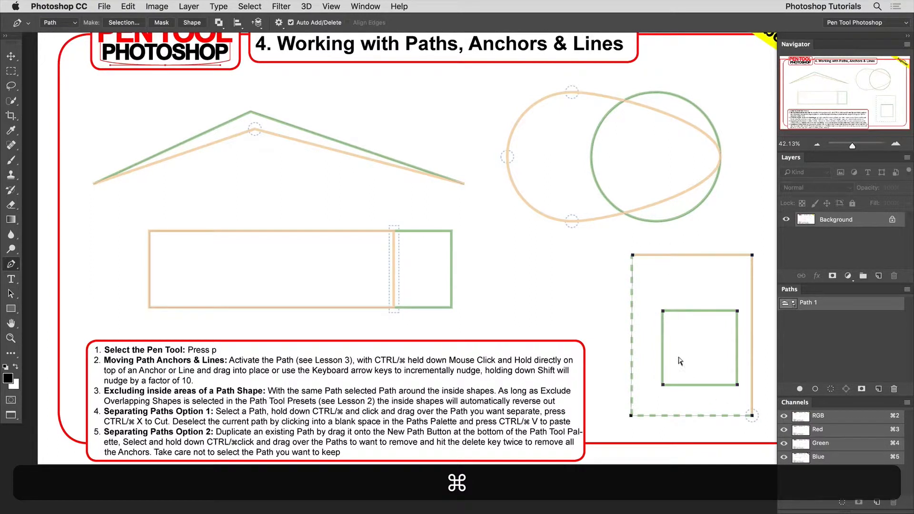
{"action": "key", "text": "super+x"}
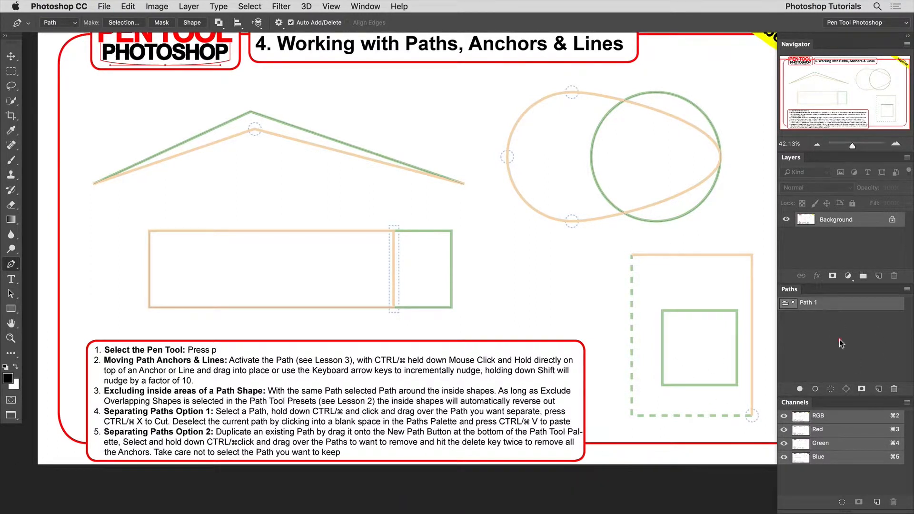
{"action": "left_click", "coordinate": [839, 339]}
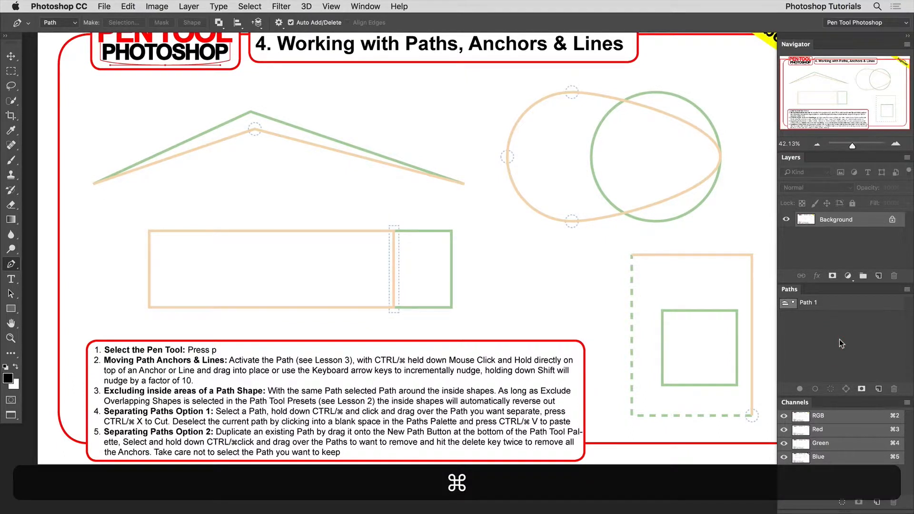
{"action": "key", "text": "super+v"}
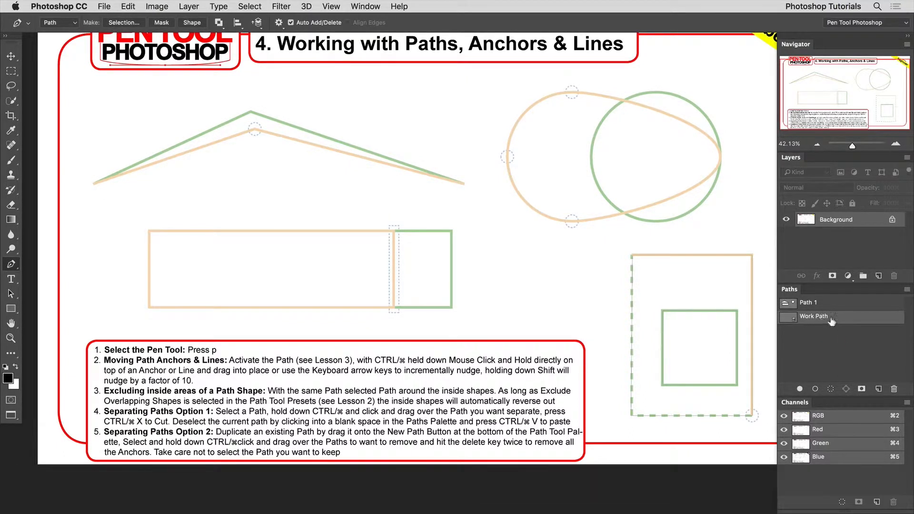
{"action": "double_click", "coordinate": [853, 319]}
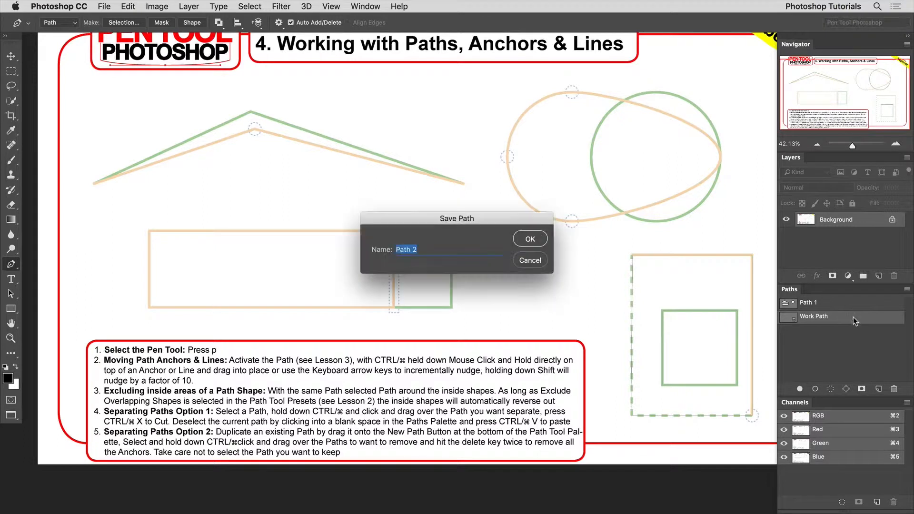
{"action": "key", "text": "Return"}
Cut the circle from Path 1, paste it into a new empty path, and deselect the path
{"action": "left_click", "coordinate": [823, 302]}
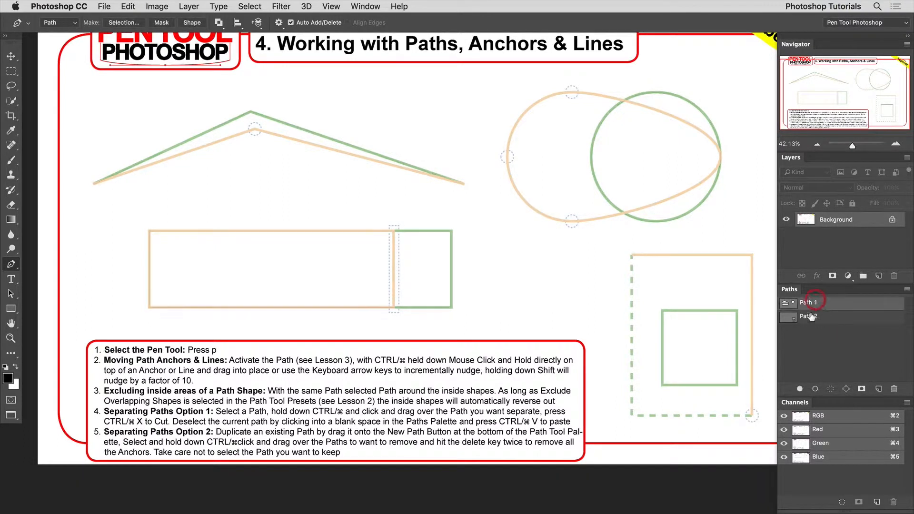
{"action": "left_click_drag", "start_coordinate": [571, 77], "coordinate": [735, 242]}
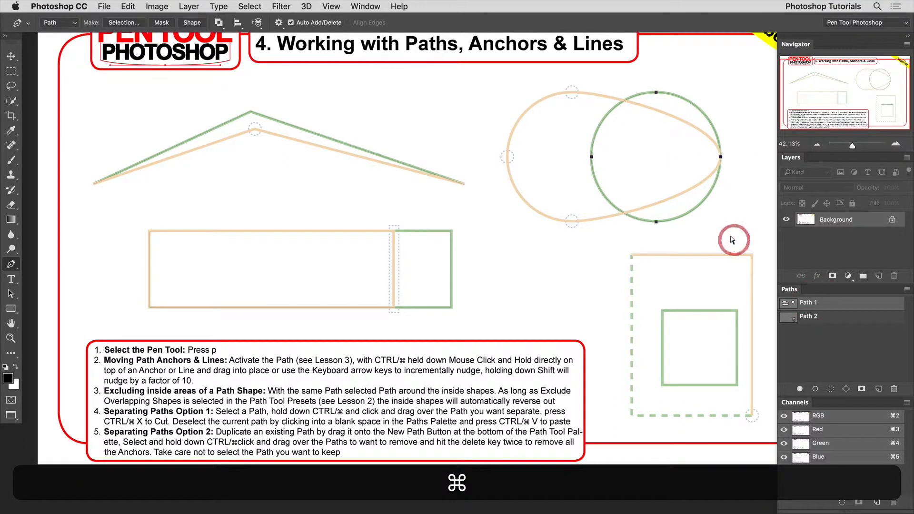
{"action": "key", "text": "super+x"}
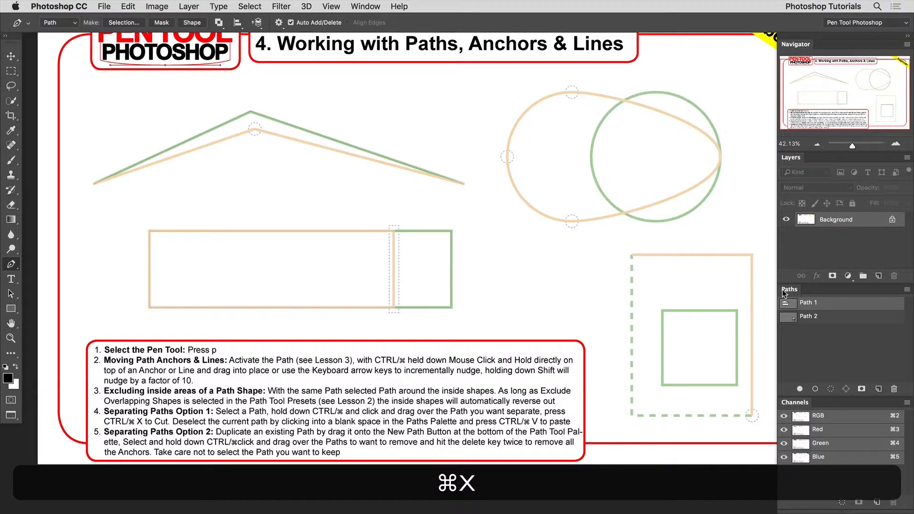
{"action": "left_click", "coordinate": [833, 340]}
{"action": "left_click", "coordinate": [879, 389]}
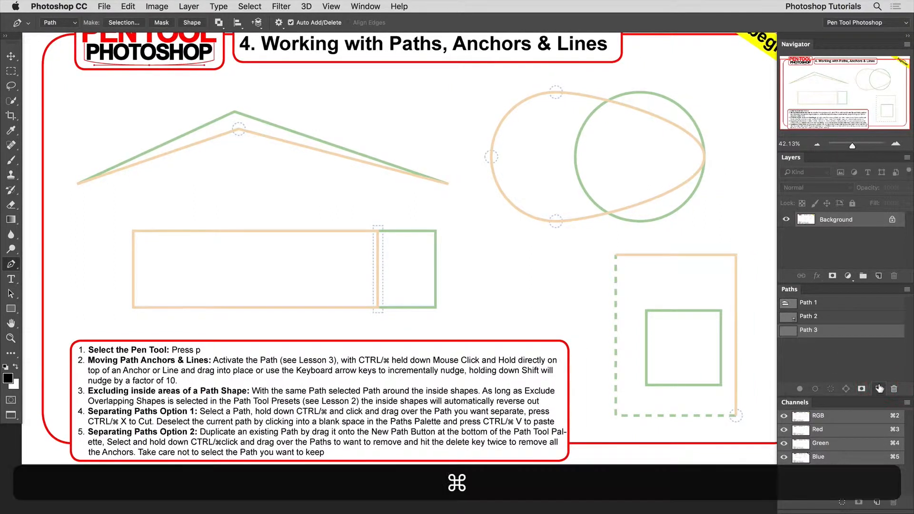
{"action": "key", "text": "super+v"}
{"action": "left_click", "coordinate": [813, 354]}
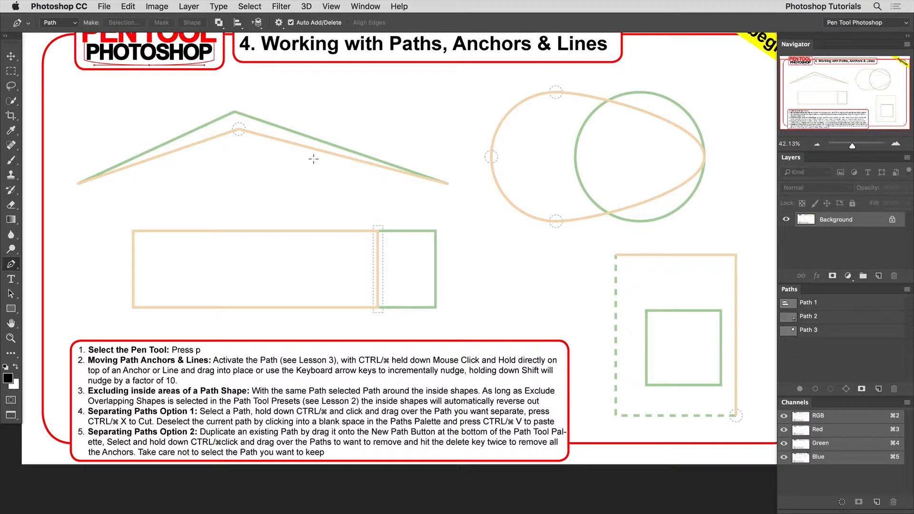
Activate Path 1, which holds the angled roof line and the wide rectangle, and duplicate it
{"action": "key", "text": "super"}
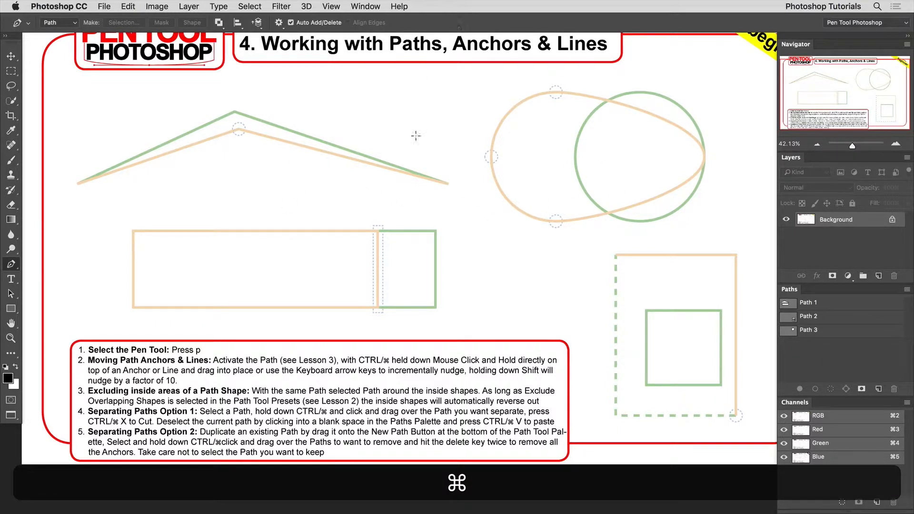
{"action": "left_click", "coordinate": [827, 302]}
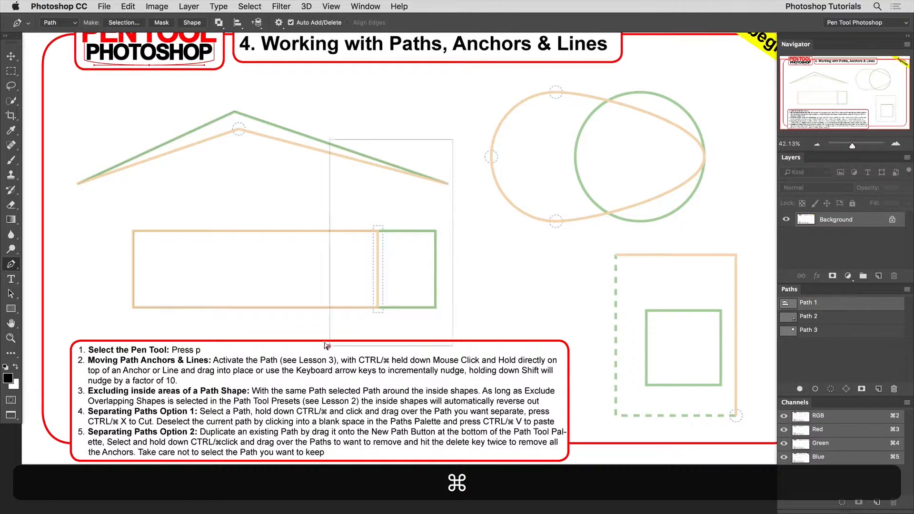
{"action": "left_click", "coordinate": [511, 263], "text": "super"}
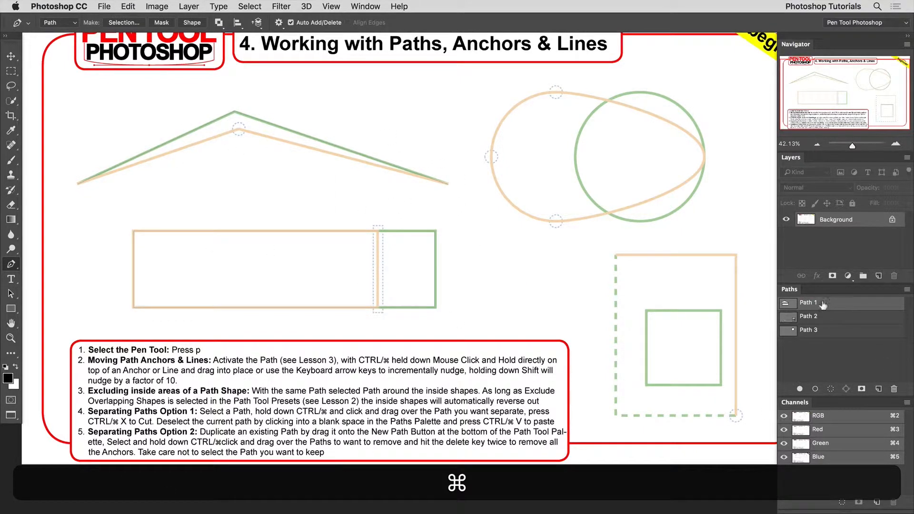
{"action": "left_click_drag", "start_coordinate": [823, 304], "coordinate": [878, 389]}
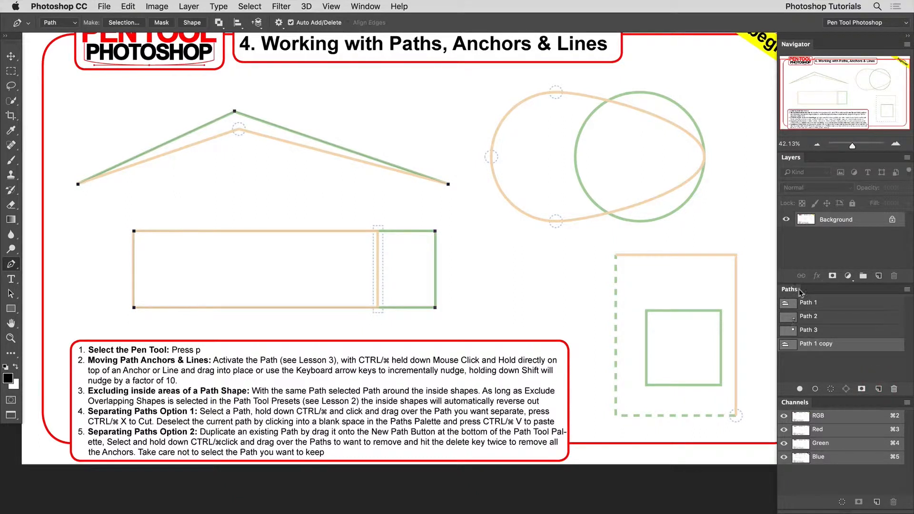
Delete the wide rectangle from the original Path 1, keeping only the angled roof line
{"action": "left_click", "coordinate": [807, 303]}
{"action": "left_click", "coordinate": [386, 255], "text": "super"}
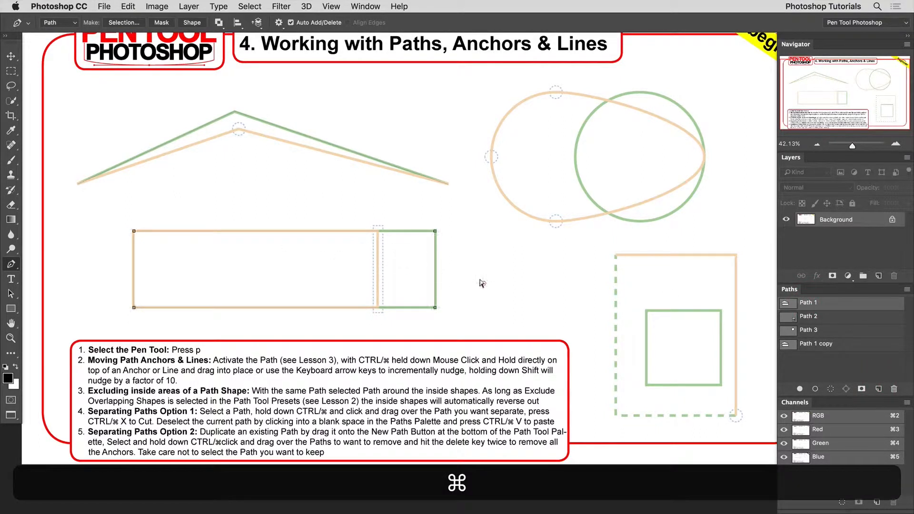
{"action": "key", "text": "BackSpace"}
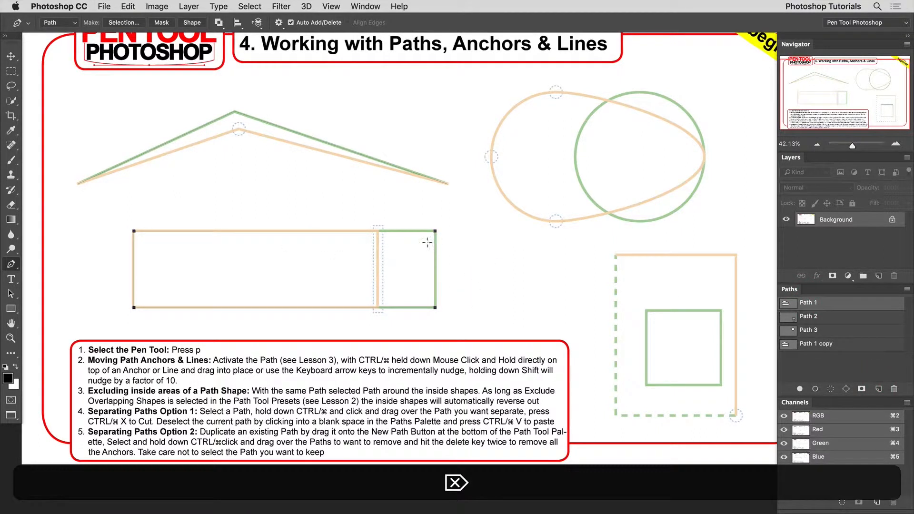
{"action": "key", "text": "BackSpace"}
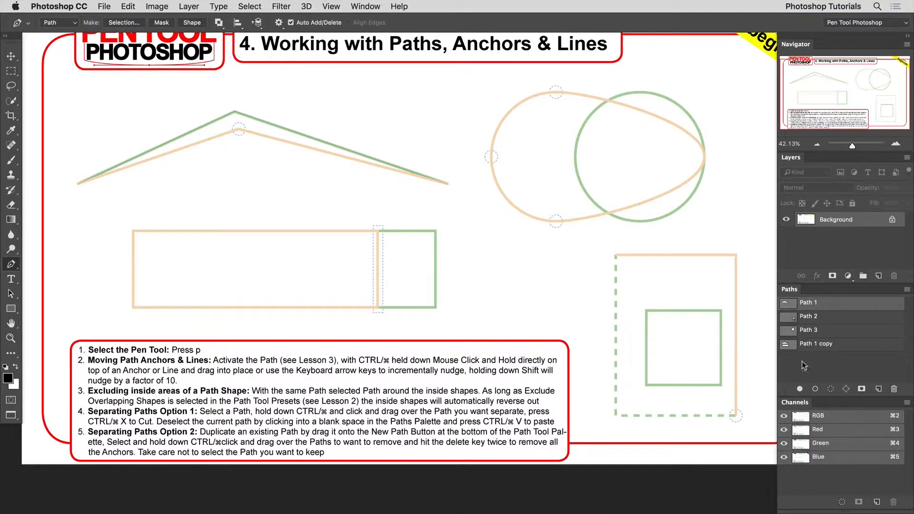
Delete the angled roof line from Path 1 copy, keeping only the wide rectangle
{"action": "left_click", "coordinate": [827, 343]}
{"action": "left_click_drag", "start_coordinate": [397, 116], "coordinate": [316, 190]}
{"action": "left_click_drag", "start_coordinate": [57, 97], "coordinate": [494, 208]}
{"action": "left_click", "coordinate": [350, 180]}
{"action": "key", "text": "BackSpace"}
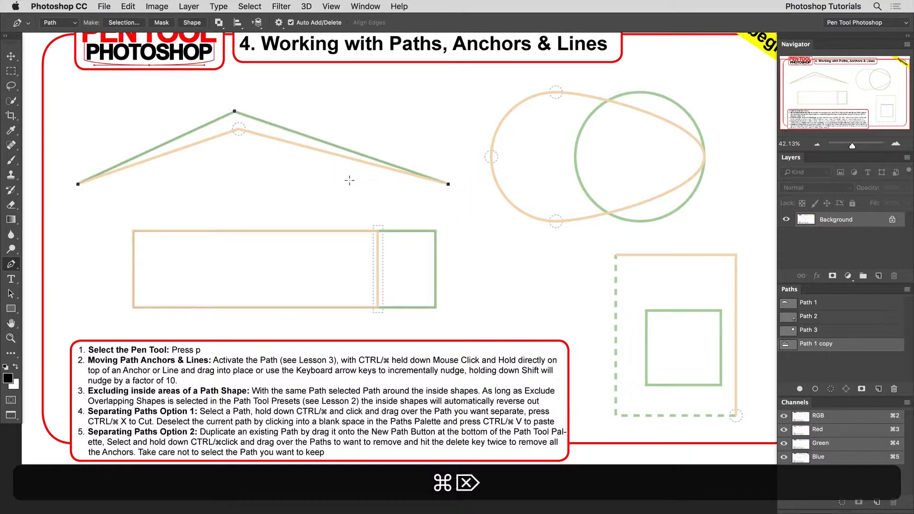
{"action": "key", "text": "BackSpace"}
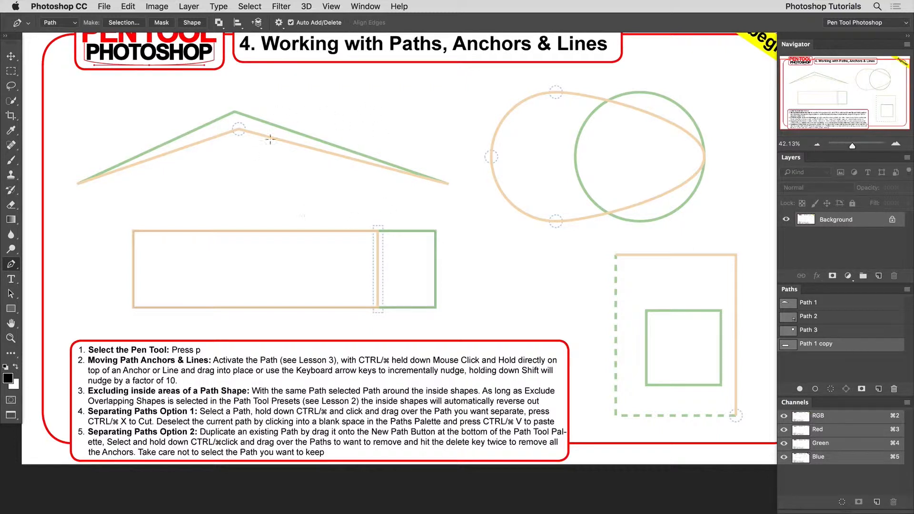
Move Path 1 copy directly below Path 1 in the path order, and make Path 2 the active path
{"action": "left_click_drag", "start_coordinate": [845, 347], "coordinate": [825, 318]}
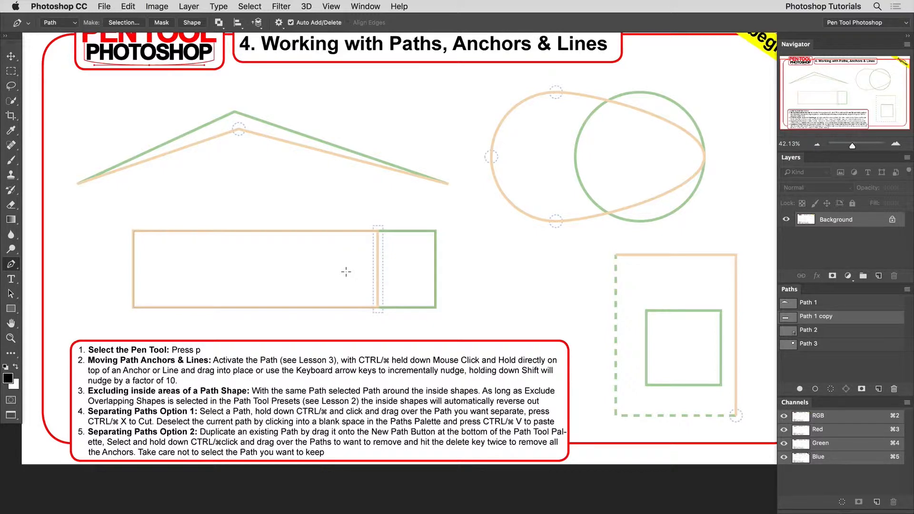
{"action": "double_click", "coordinate": [822, 316]}
{"action": "left_click", "coordinate": [839, 330]}
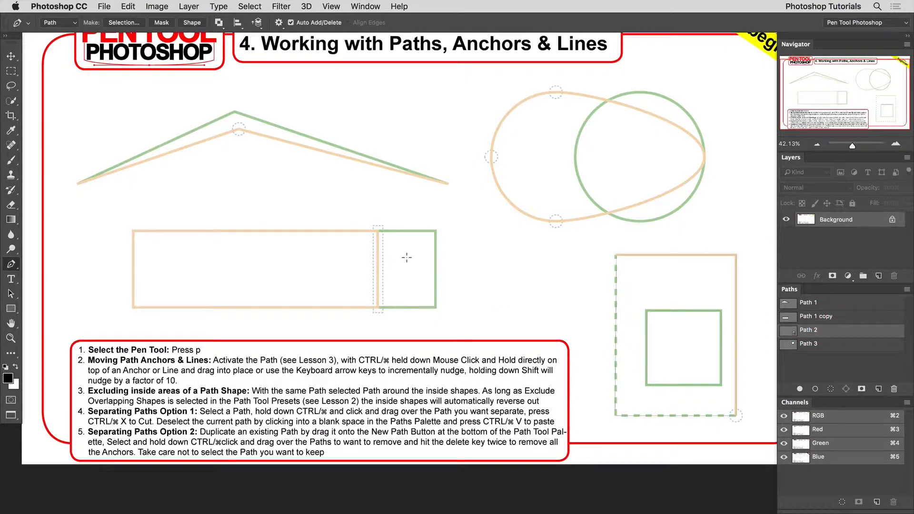
{"action": "key", "text": "p"}
{"action": "key", "text": "super+0"}
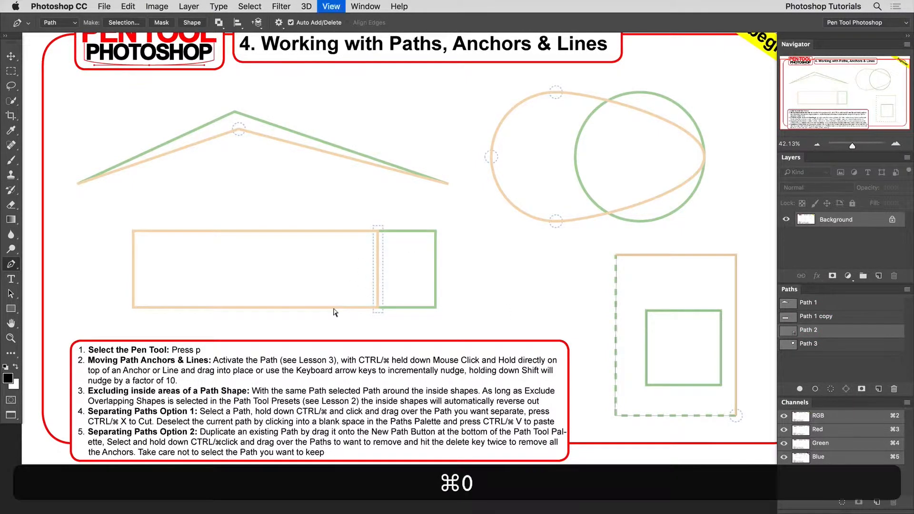